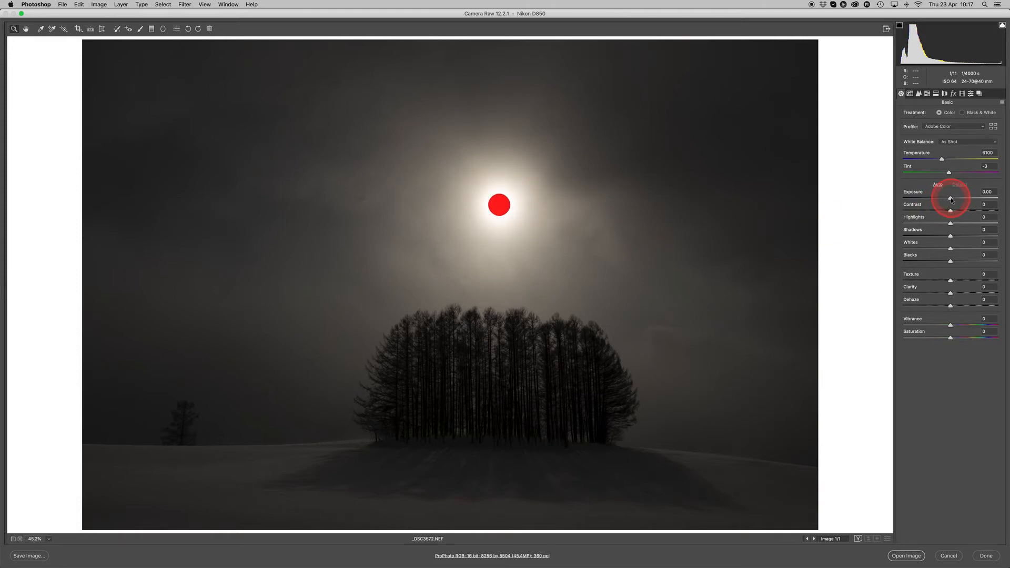
Try recovering the clipped sun by lowering Exposure to -2.90 and Whites to -100, resetting each adjustment.
{"action": "left_click_drag", "start_coordinate": [951, 200], "coordinate": [923, 199]}
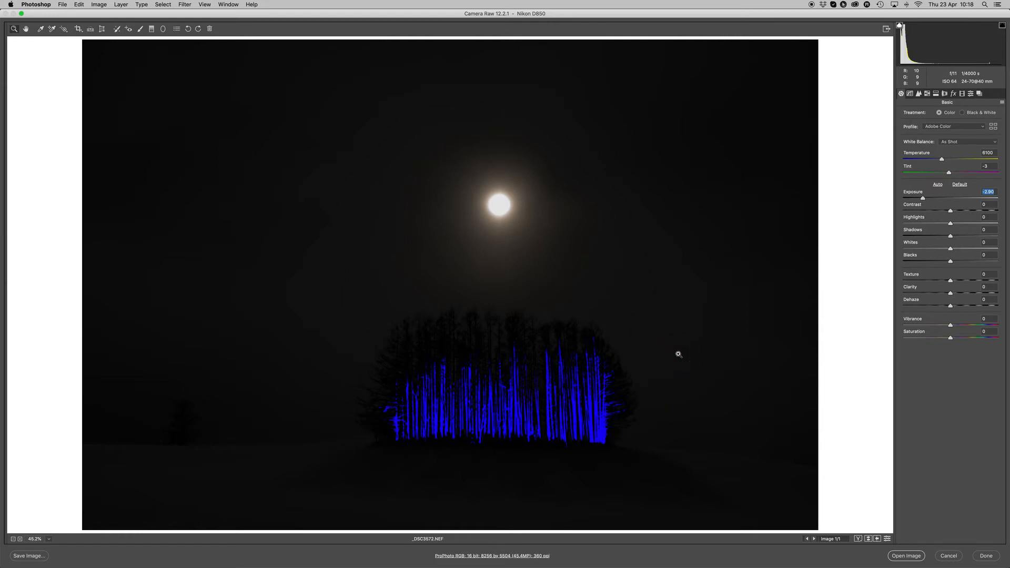
{"action": "double_click", "coordinate": [922, 199]}
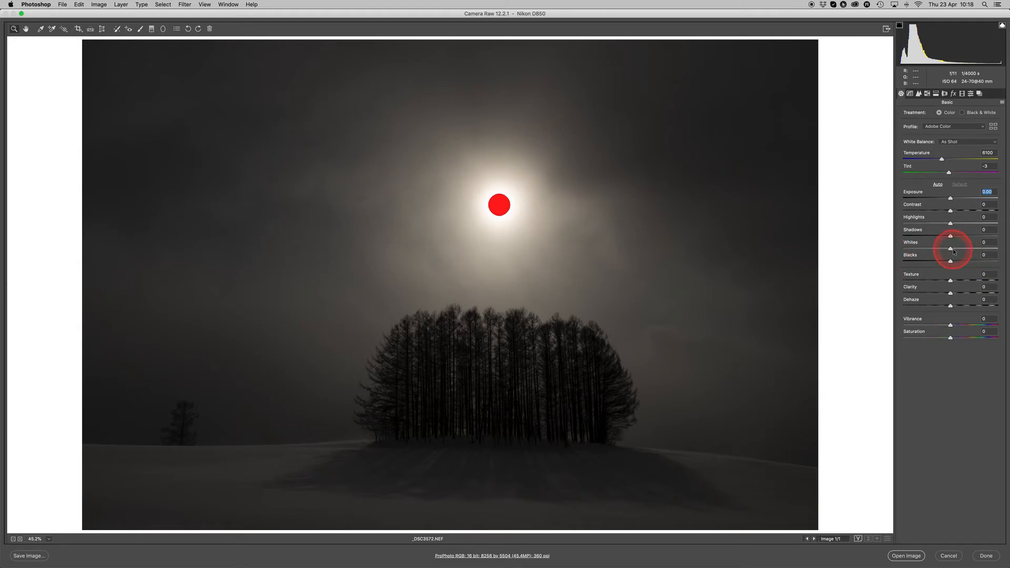
{"action": "left_click_drag", "start_coordinate": [952, 251], "coordinate": [889, 249]}
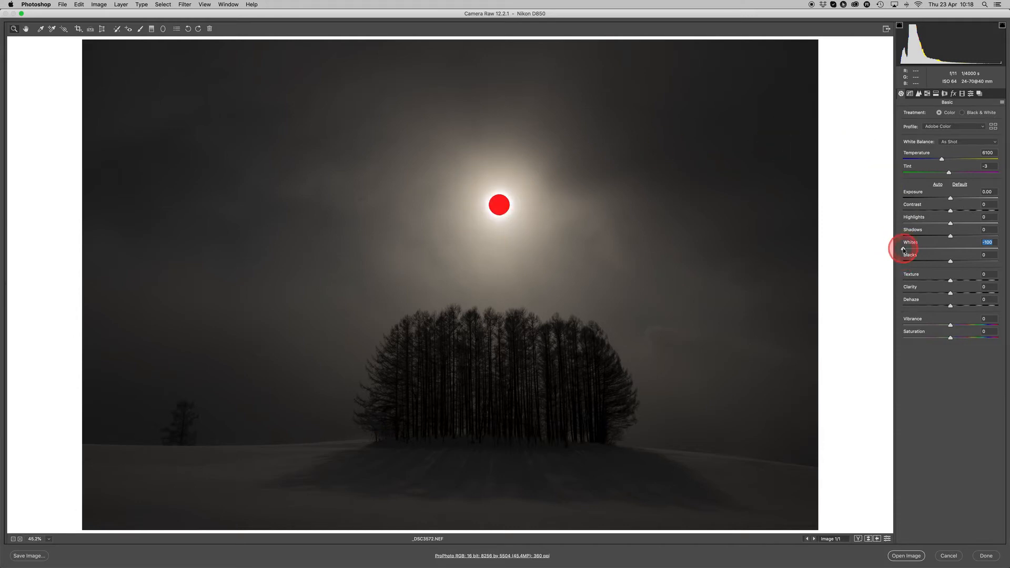
{"action": "double_click", "coordinate": [903, 249]}
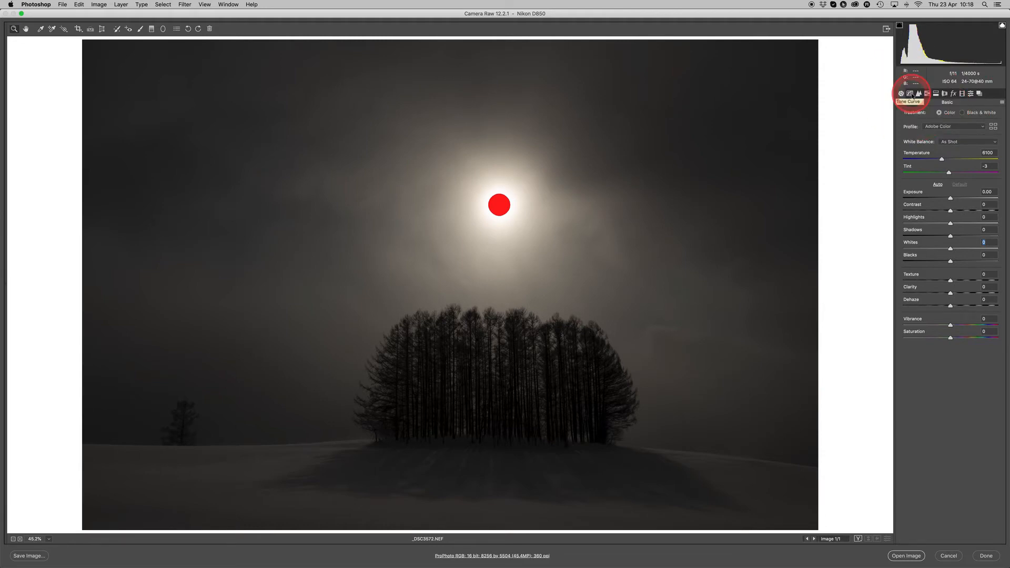
Lower the white endpoint of the RGB point tone curve to an output of 246, keeping its input at 255.
{"action": "left_click", "coordinate": [909, 94]}
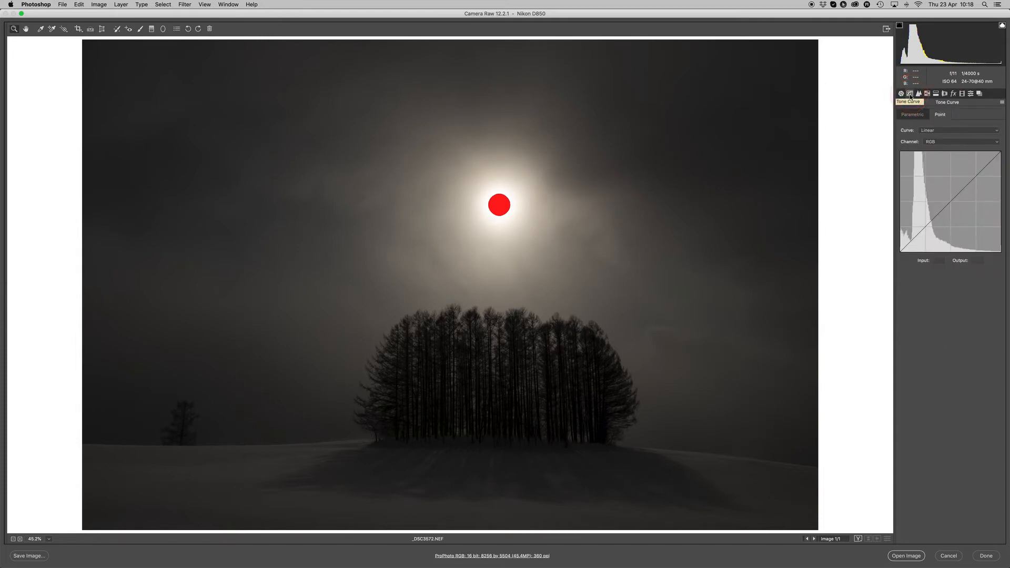
{"action": "left_click", "coordinate": [912, 116]}
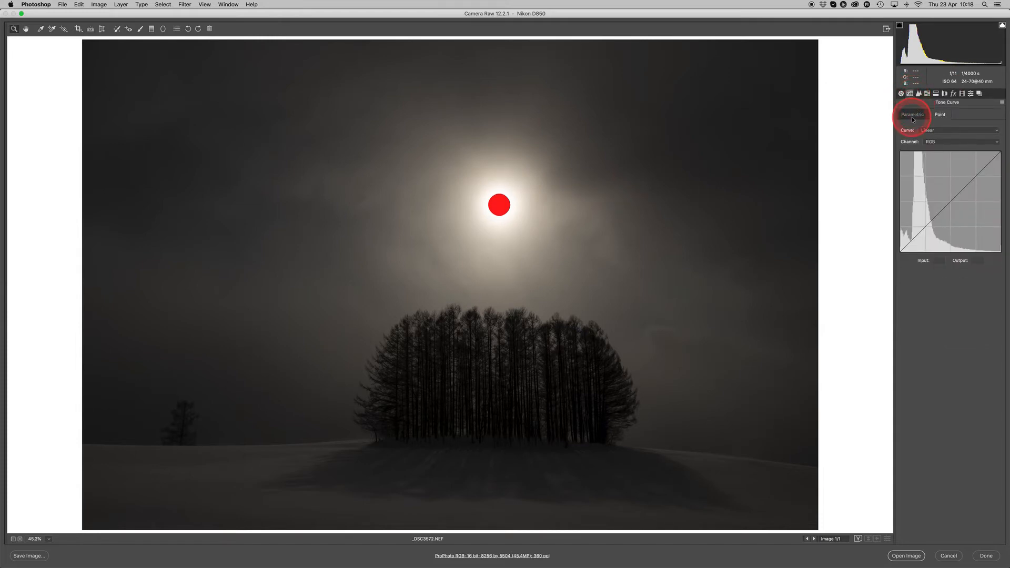
{"action": "left_click", "coordinate": [912, 118]}
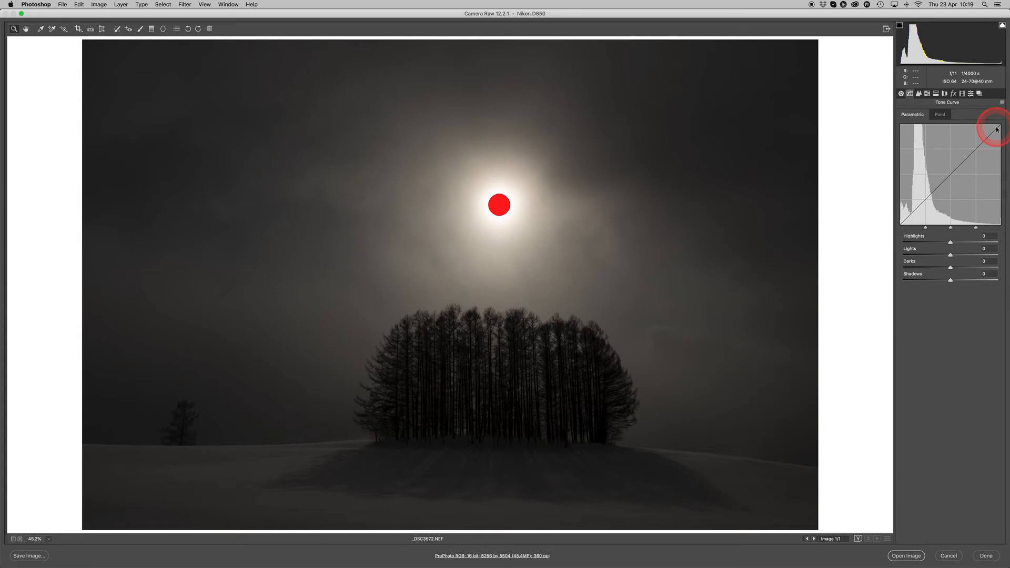
{"action": "left_click", "coordinate": [938, 116]}
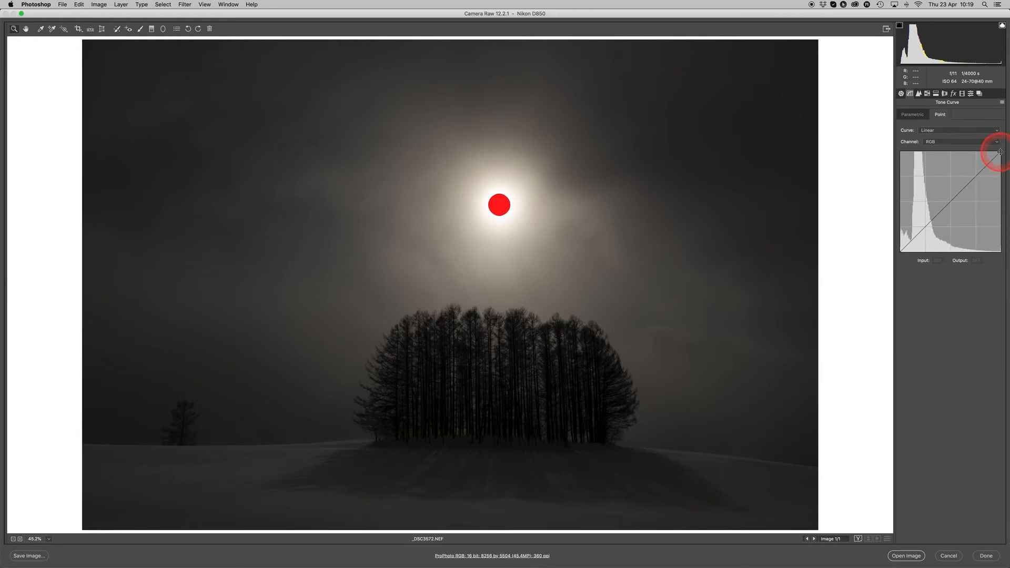
{"action": "left_click_drag", "start_coordinate": [1000, 152], "coordinate": [1001, 156]}
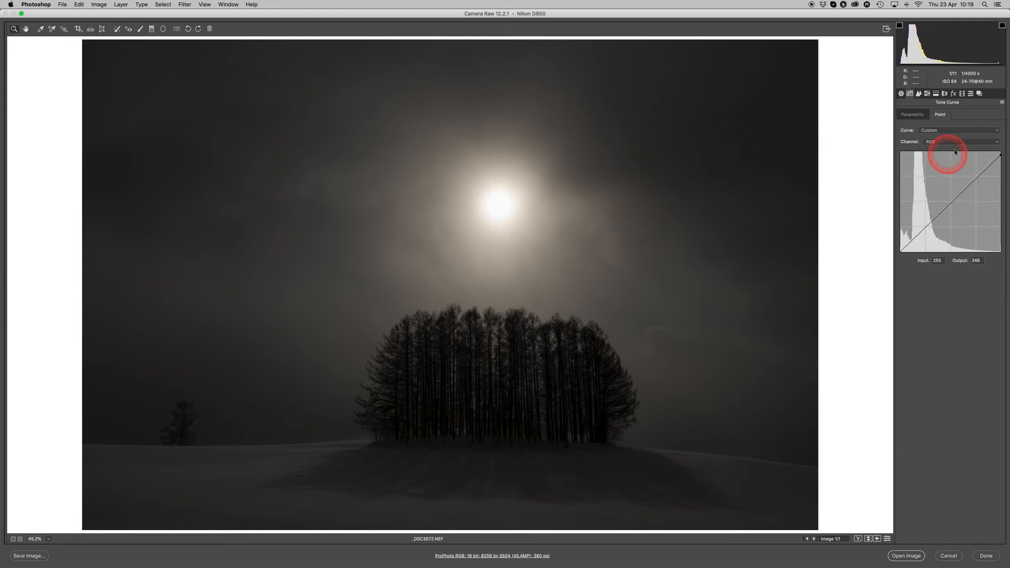
Brighten the winter tree photo by raising the basic Exposure adjustment to +1.75.
{"action": "left_click", "coordinate": [900, 95]}
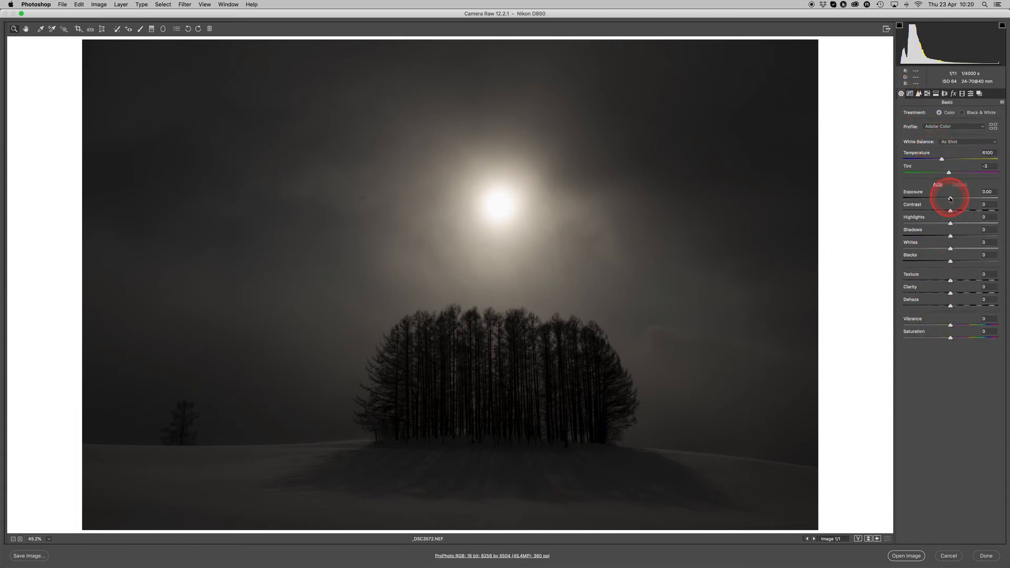
{"action": "left_click_drag", "start_coordinate": [949, 198], "coordinate": [955, 198]}
{"action": "left_click_drag", "start_coordinate": [957, 199], "coordinate": [962, 199]}
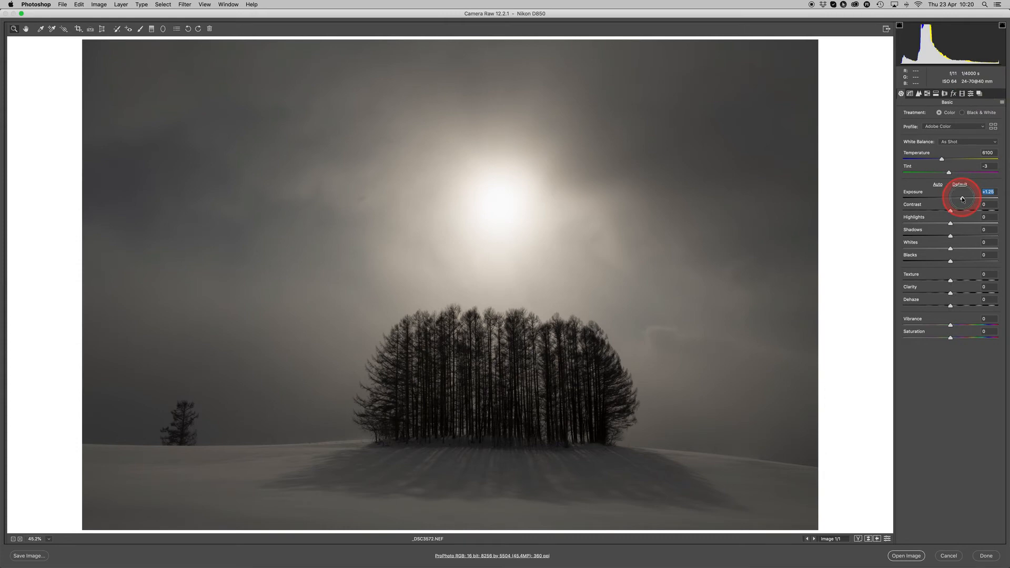
{"action": "left_click_drag", "start_coordinate": [962, 199], "coordinate": [966, 198]}
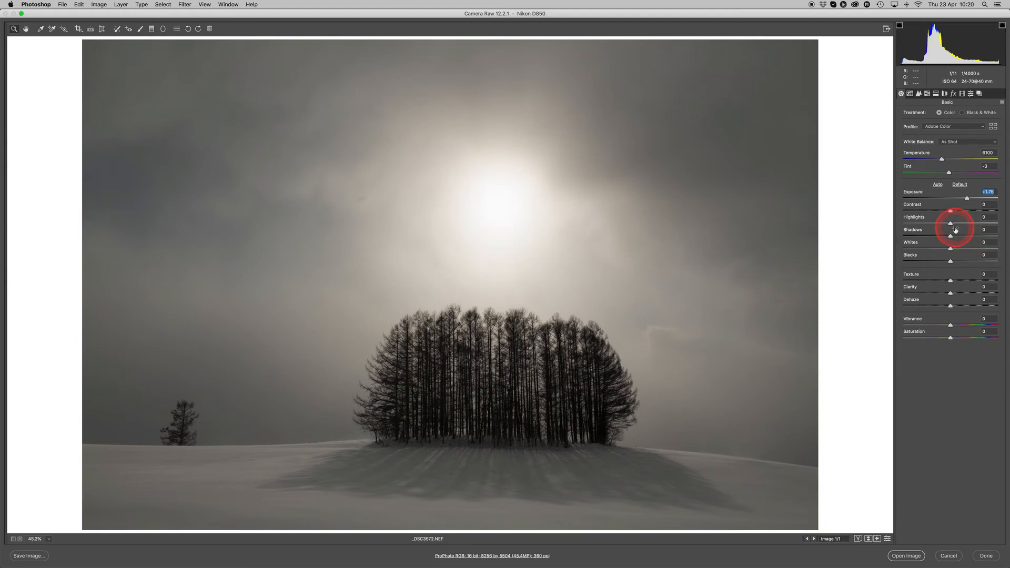
Set Highlights to about -92, Clarity to +42 and Shadows to about +59, and compare the basic adjustments with their defaults.
{"action": "left_click_drag", "start_coordinate": [950, 223], "coordinate": [906, 225]}
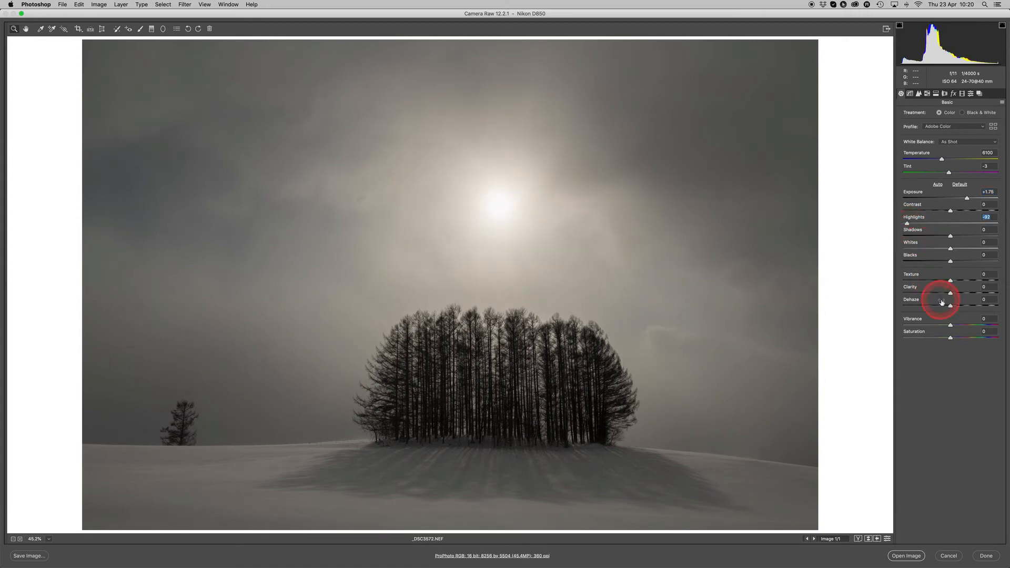
{"action": "left_click_drag", "start_coordinate": [950, 293], "coordinate": [970, 295]}
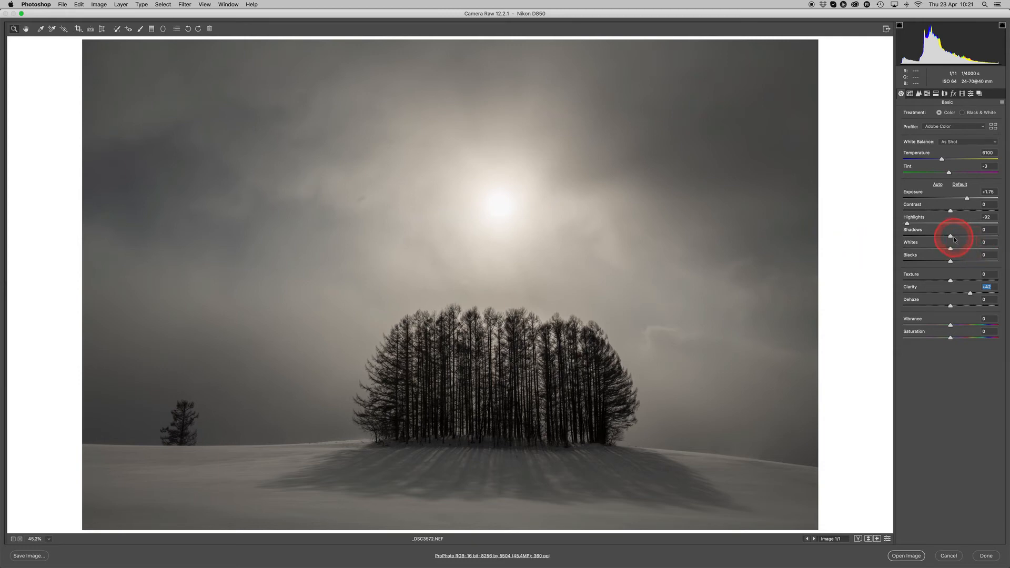
{"action": "left_click_drag", "start_coordinate": [954, 238], "coordinate": [979, 239]}
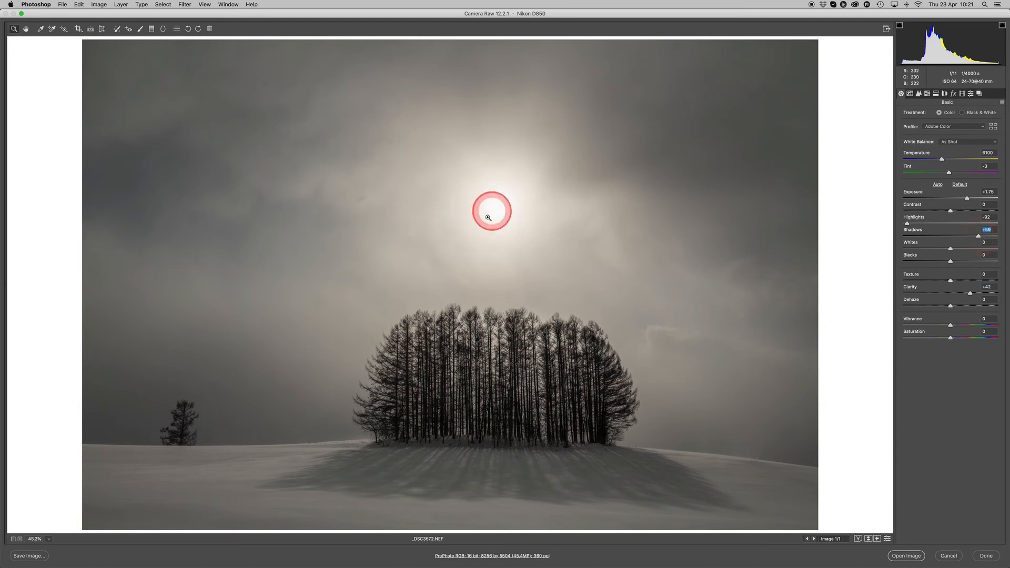
{"action": "left_click", "coordinate": [887, 539]}
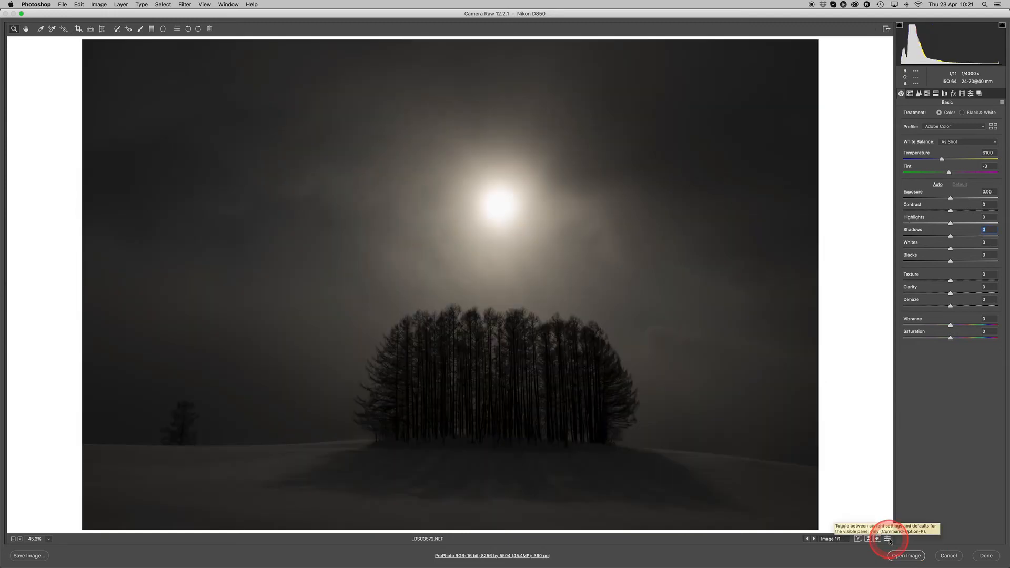
{"action": "left_click", "coordinate": [887, 539]}
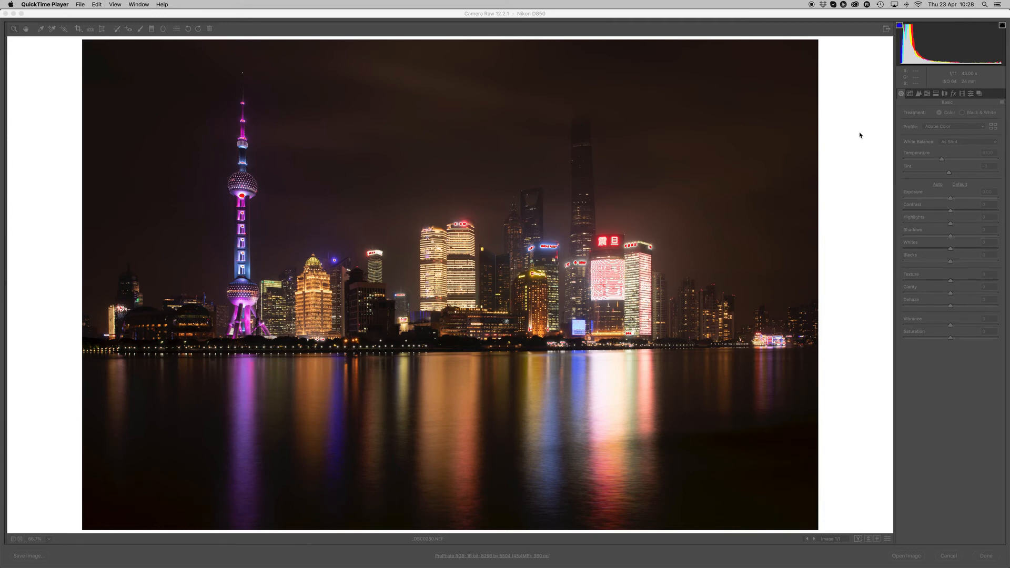
Examine the clipped highlights on the illuminated signs and buildings across the night skyline at 200% magnification.
{"action": "left_click", "coordinate": [860, 135]}
{"action": "left_click", "coordinate": [859, 136]}
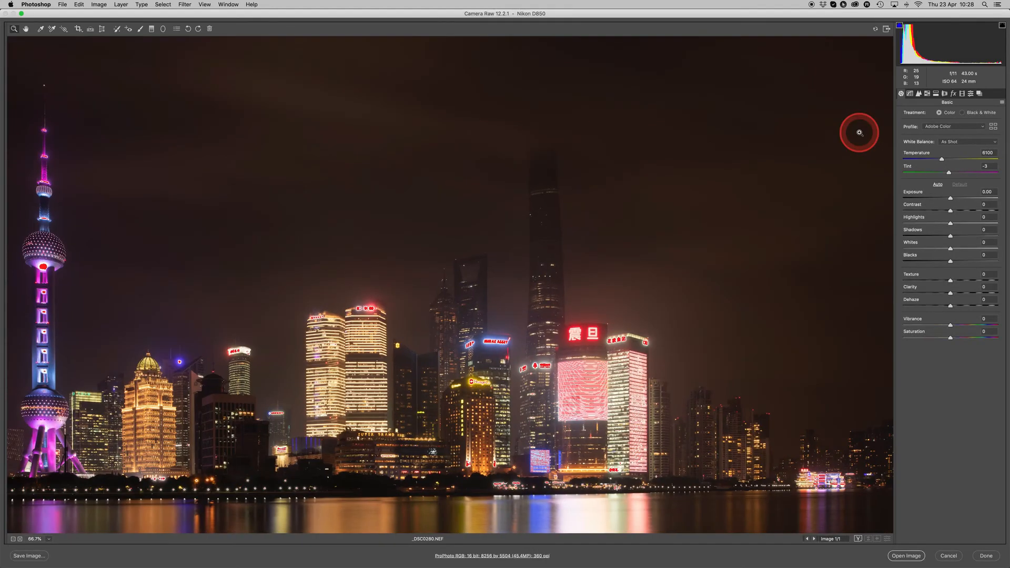
{"action": "key", "text": "super+equal"}
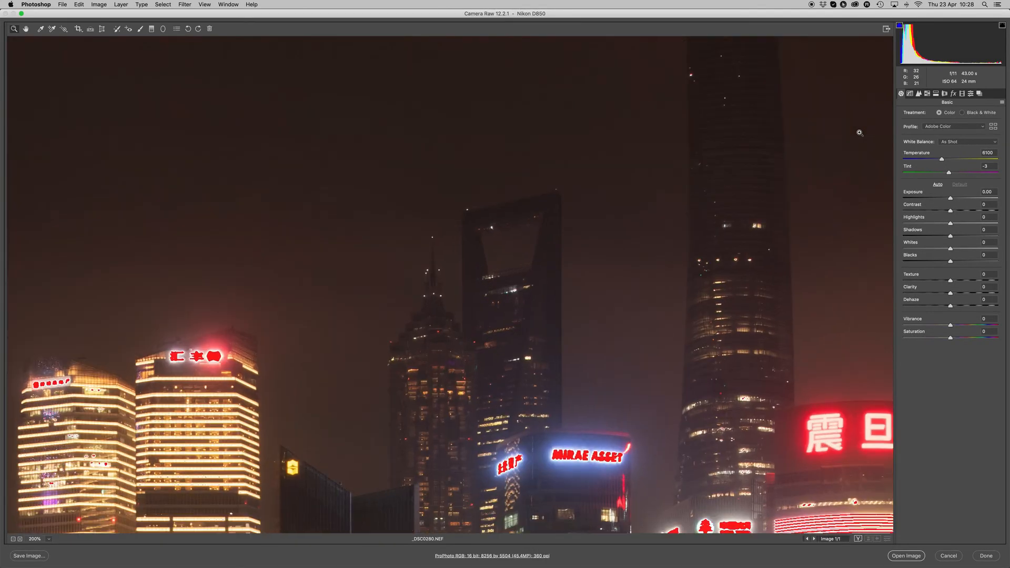
{"action": "left_click_drag", "start_coordinate": [672, 335], "coordinate": [444, 99]}
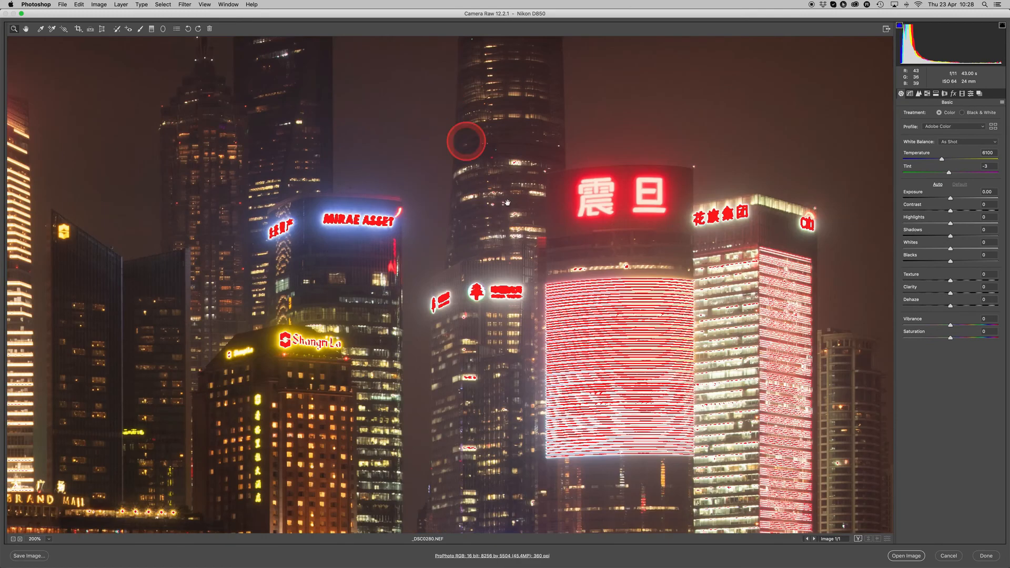
{"action": "left_click_drag", "start_coordinate": [588, 331], "coordinate": [462, 230]}
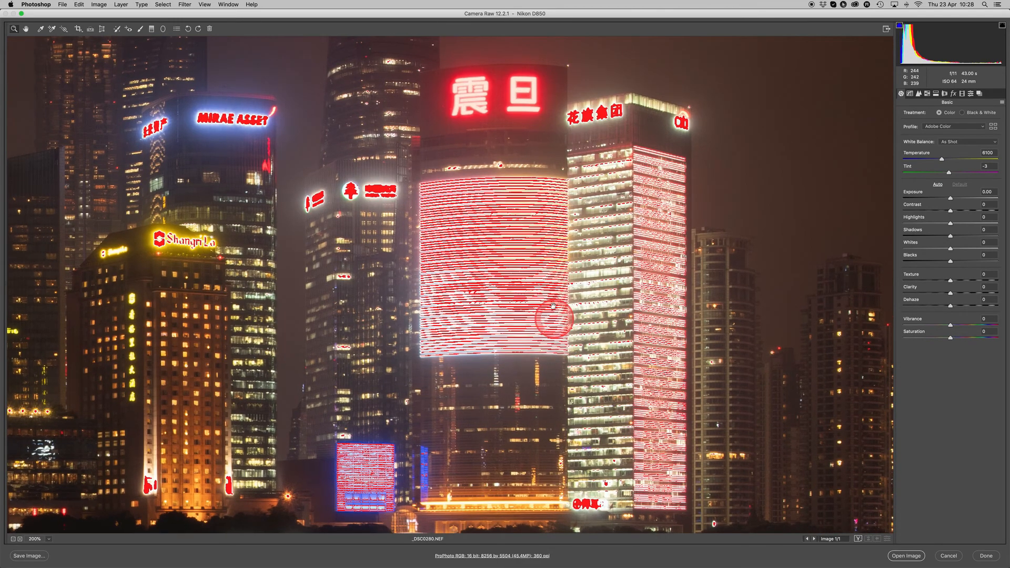
{"action": "left_click_drag", "start_coordinate": [444, 378], "coordinate": [604, 168]}
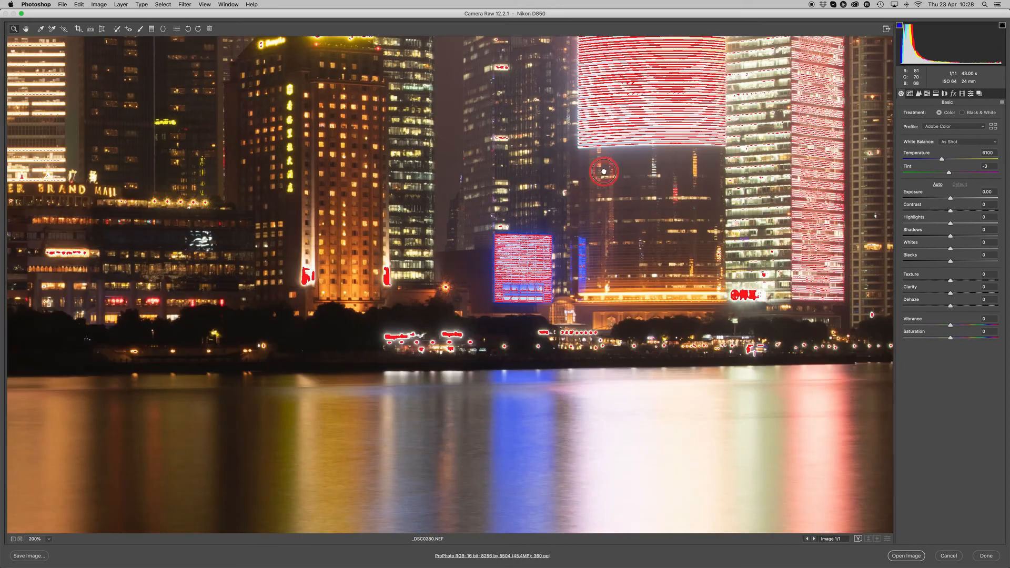
{"action": "left_click_drag", "start_coordinate": [404, 281], "coordinate": [590, 405]}
{"action": "left_click_drag", "start_coordinate": [241, 135], "coordinate": [443, 264]}
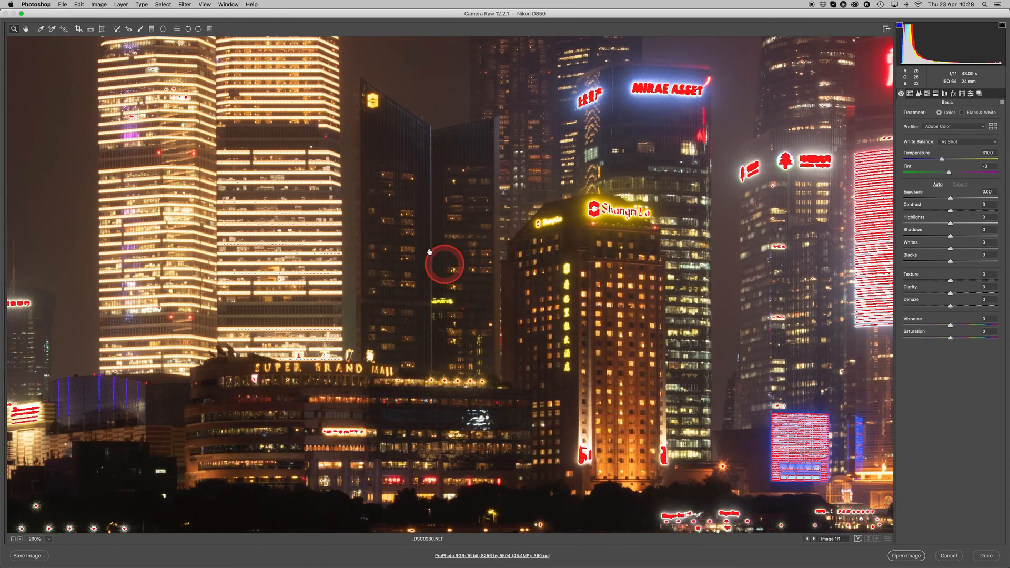
{"action": "left_click_drag", "start_coordinate": [453, 342], "coordinate": [475, 372]}
{"action": "left_click_drag", "start_coordinate": [442, 252], "coordinate": [505, 413]}
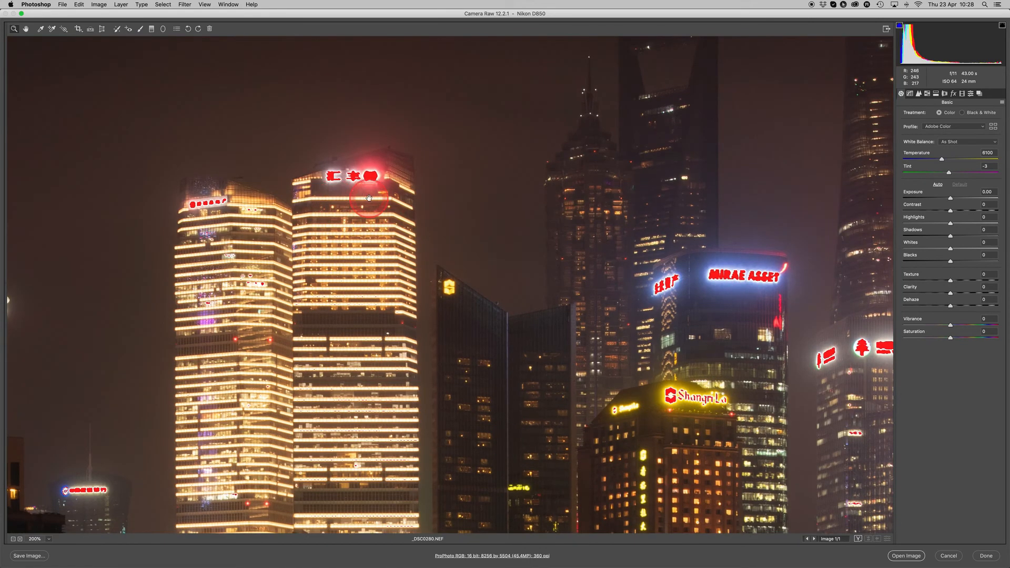
{"action": "left_click_drag", "start_coordinate": [355, 267], "coordinate": [631, 159]}
{"action": "left_click_drag", "start_coordinate": [576, 182], "coordinate": [477, 185]}
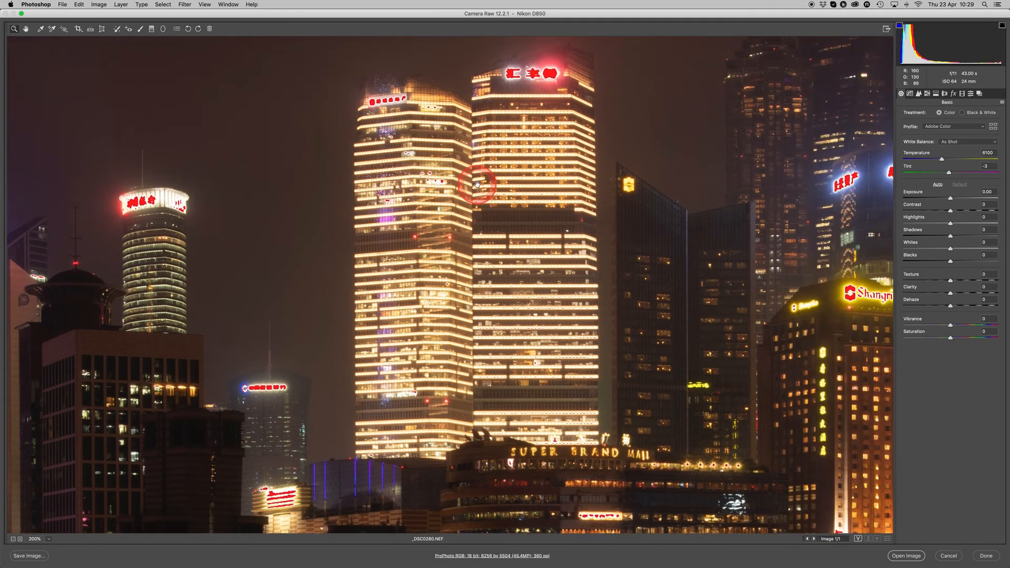
{"action": "key", "text": "super+0"}
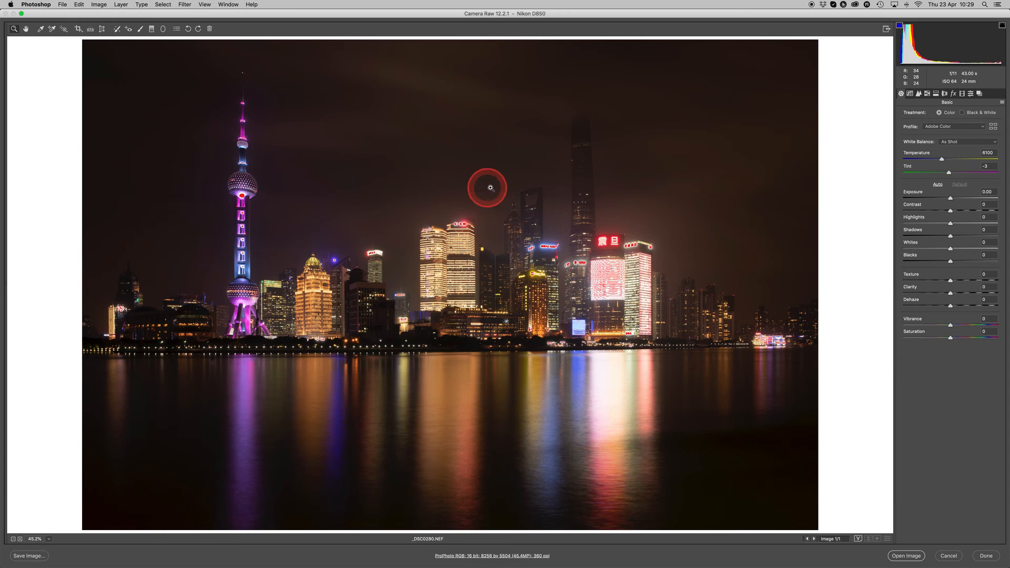
Try recovering the skyline's clipped highlights with Whites at -100, inspect the lit buildings at 100%, and reset Whites to 0.
{"action": "left_click", "coordinate": [950, 250]}
{"action": "left_click_drag", "start_coordinate": [950, 250], "coordinate": [843, 252]}
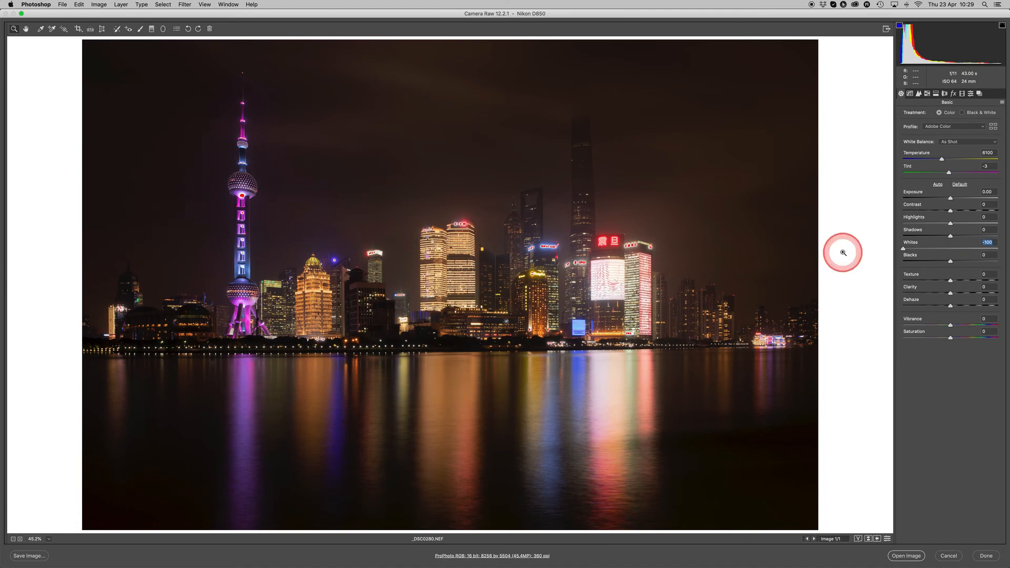
{"action": "left_click", "coordinate": [843, 253]}
{"action": "left_click", "coordinate": [843, 253]}
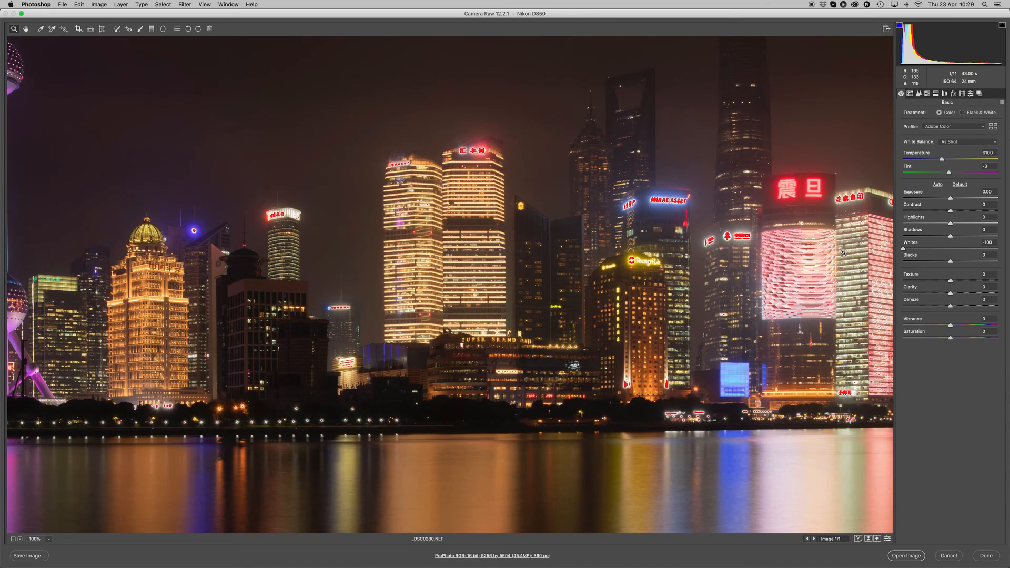
{"action": "key", "text": "space"}
{"action": "left_click_drag", "start_coordinate": [843, 253], "coordinate": [528, 292]}
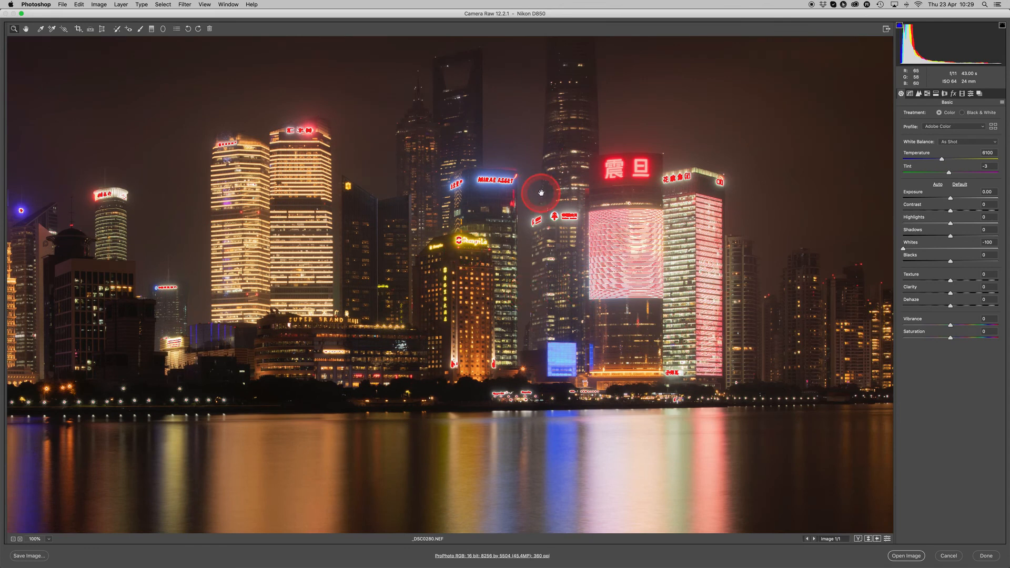
{"action": "double_click", "coordinate": [904, 249]}
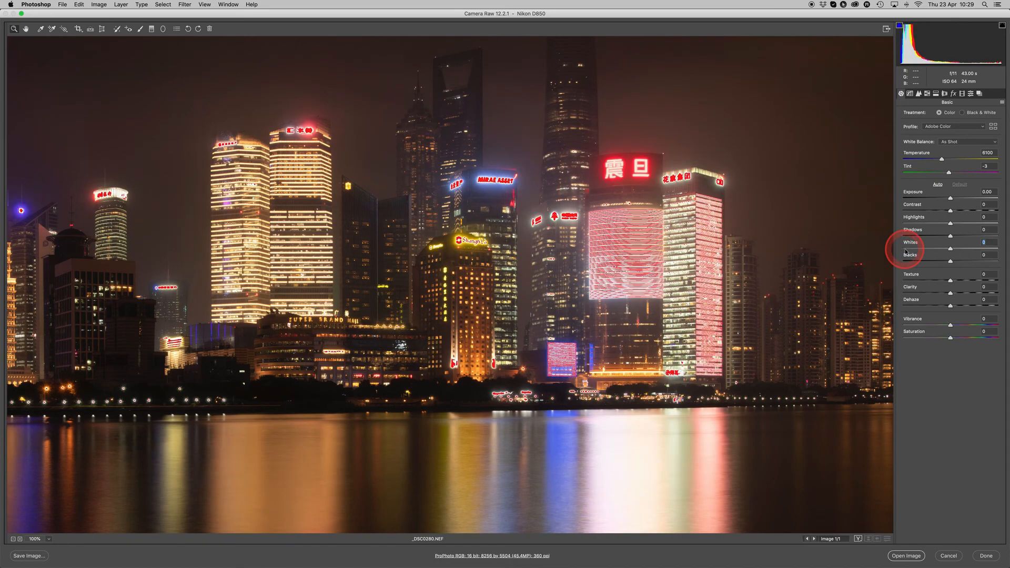
{"action": "key", "text": "super+0"}
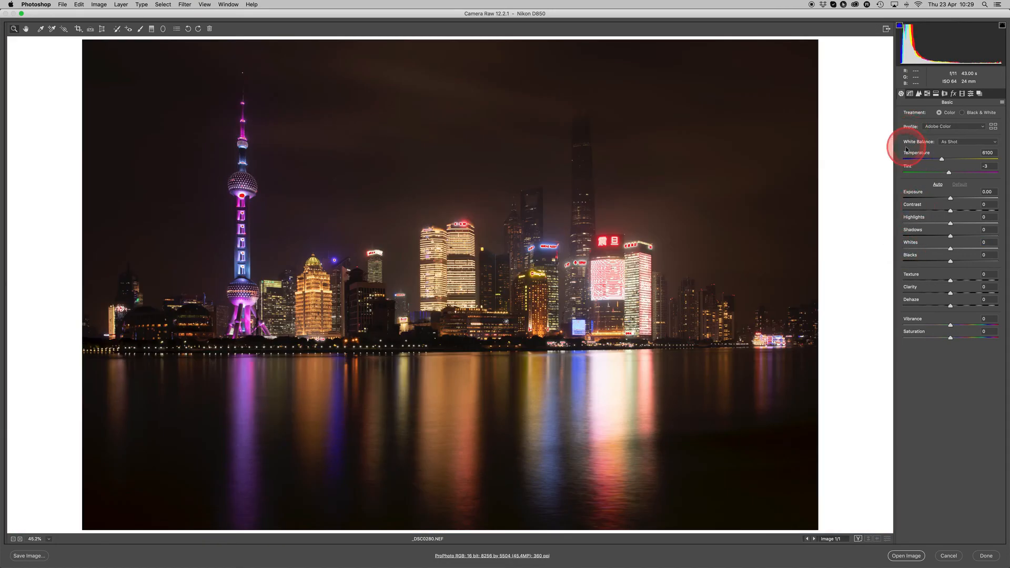
Lower the skyline photo's RGB point curve white endpoint to an output of 249, keeping its input at 255.
{"action": "left_click", "coordinate": [910, 94]}
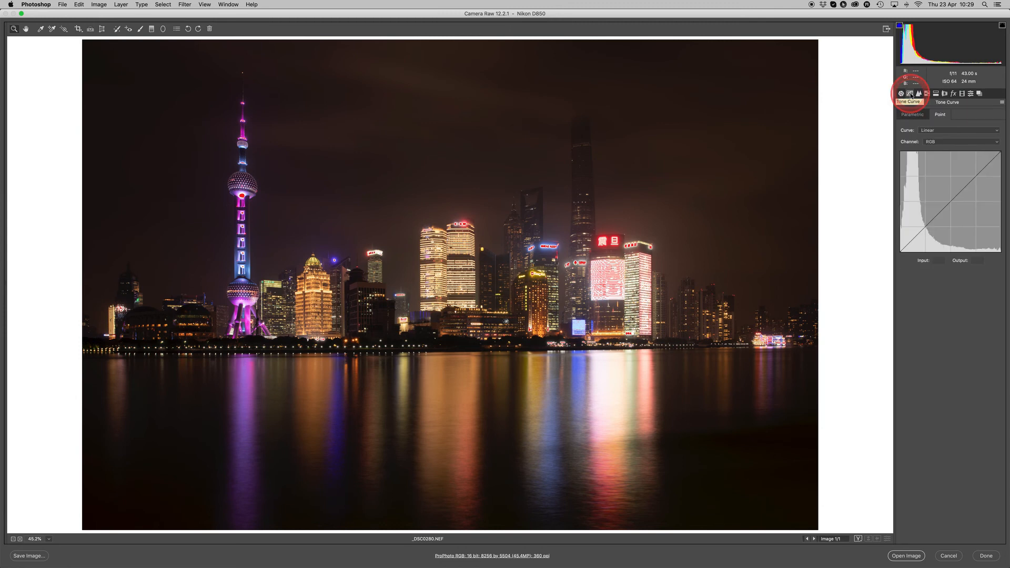
{"action": "left_click", "coordinate": [911, 115]}
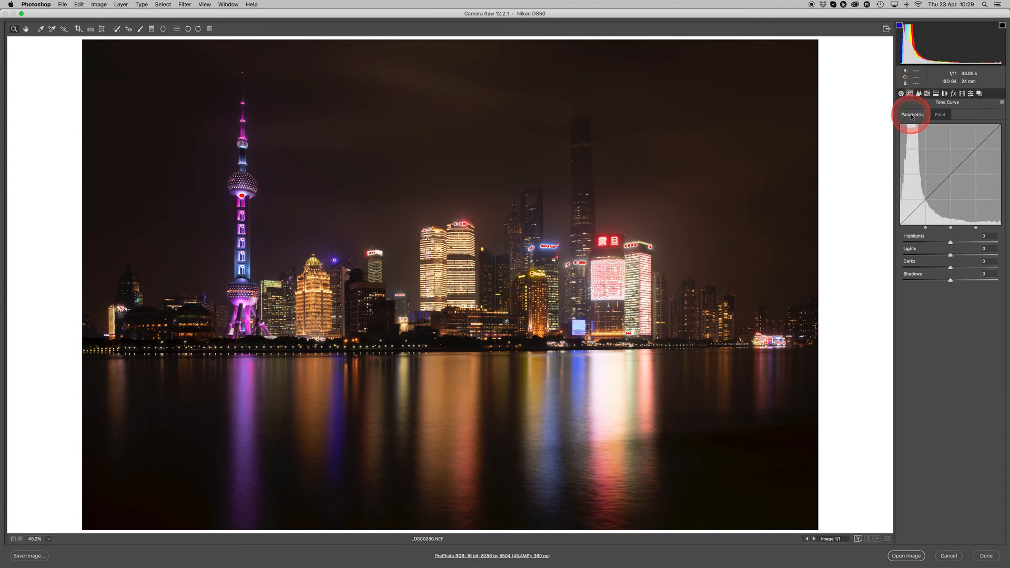
{"action": "left_click", "coordinate": [940, 114]}
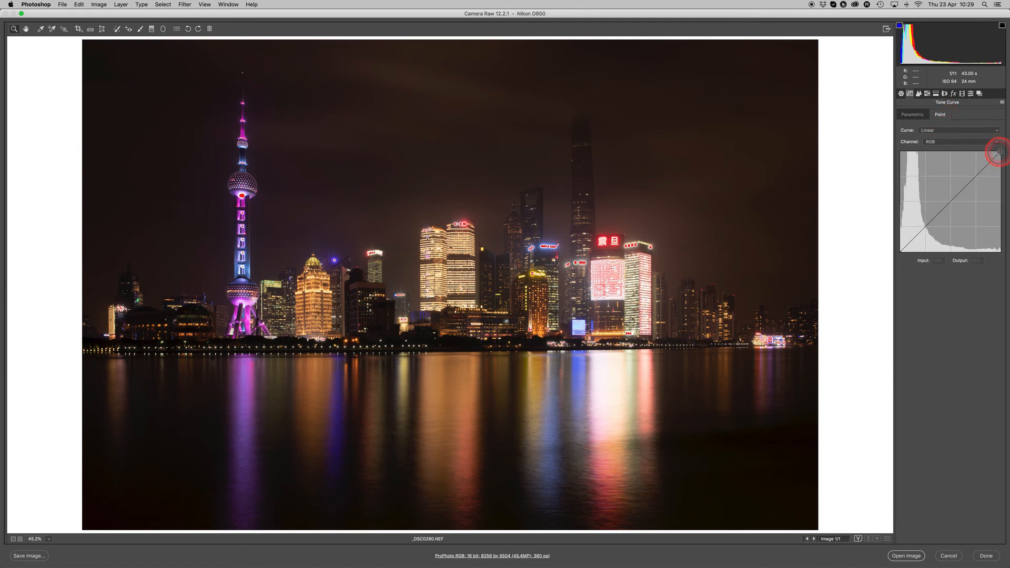
{"action": "left_click_drag", "start_coordinate": [999, 151], "coordinate": [1002, 155]}
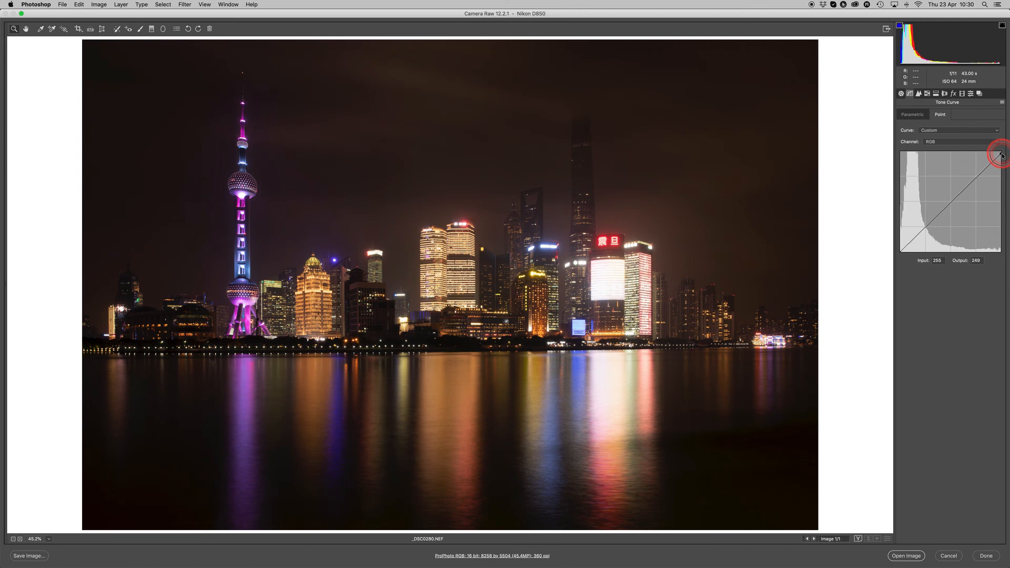
Lower the RGB curve's white endpoint output to 248, and set Exposure to +0.40, Highlights to about -19 and Clarity to +50.
{"action": "left_click_drag", "start_coordinate": [1002, 156], "coordinate": [1002, 157]}
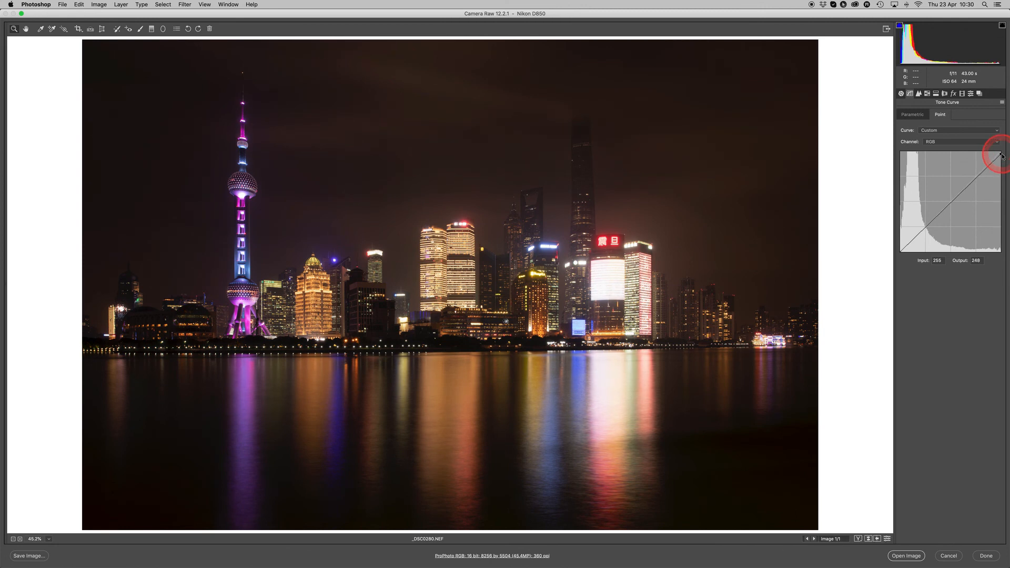
{"action": "left_click", "coordinate": [901, 94]}
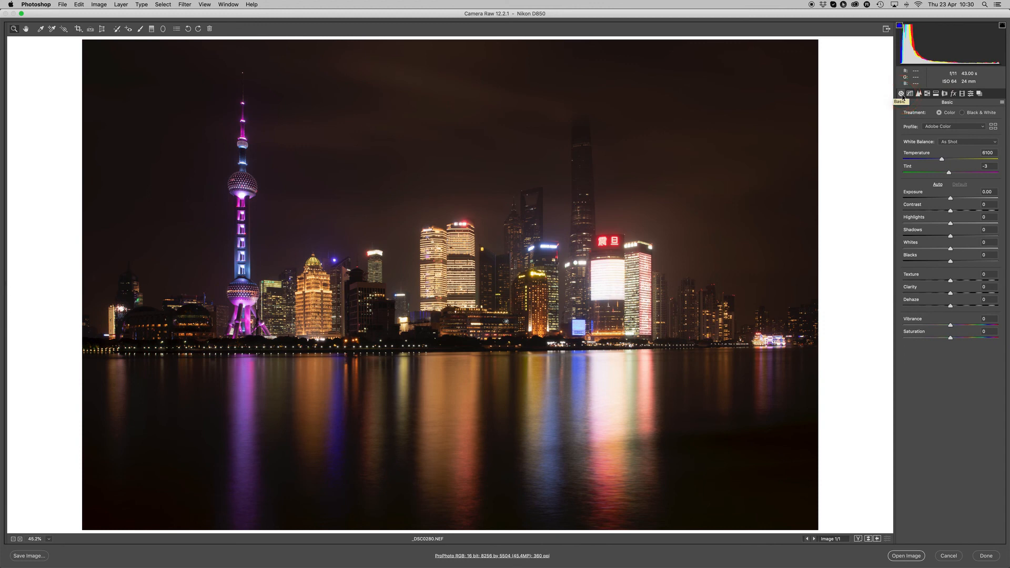
{"action": "left_click", "coordinate": [950, 199]}
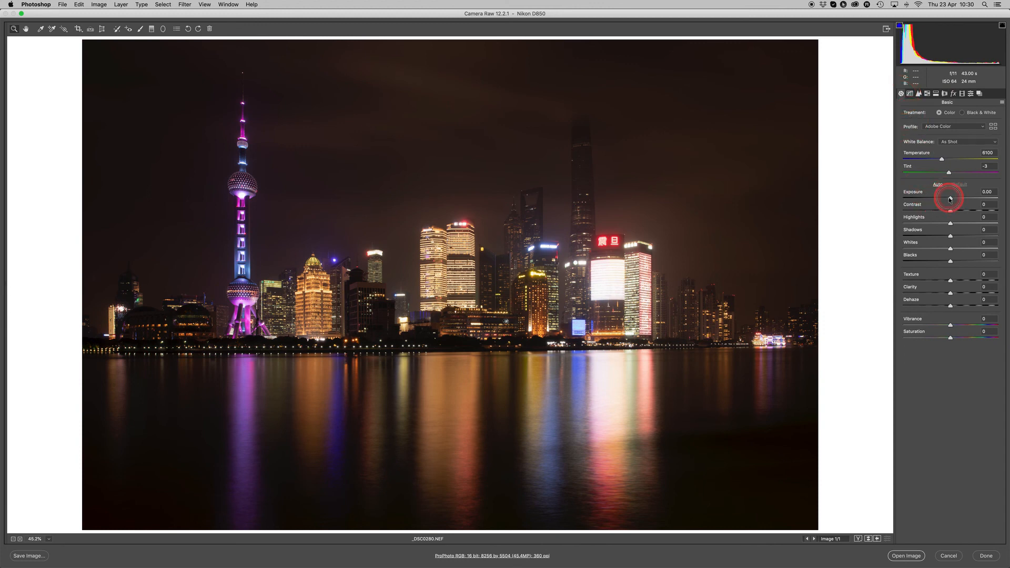
{"action": "left_click_drag", "start_coordinate": [949, 198], "coordinate": [941, 223]}
{"action": "left_click", "coordinate": [950, 293]}
{"action": "left_click_drag", "start_coordinate": [951, 295], "coordinate": [972, 294]}
{"action": "left_click_drag", "start_coordinate": [974, 295], "coordinate": [974, 295]}
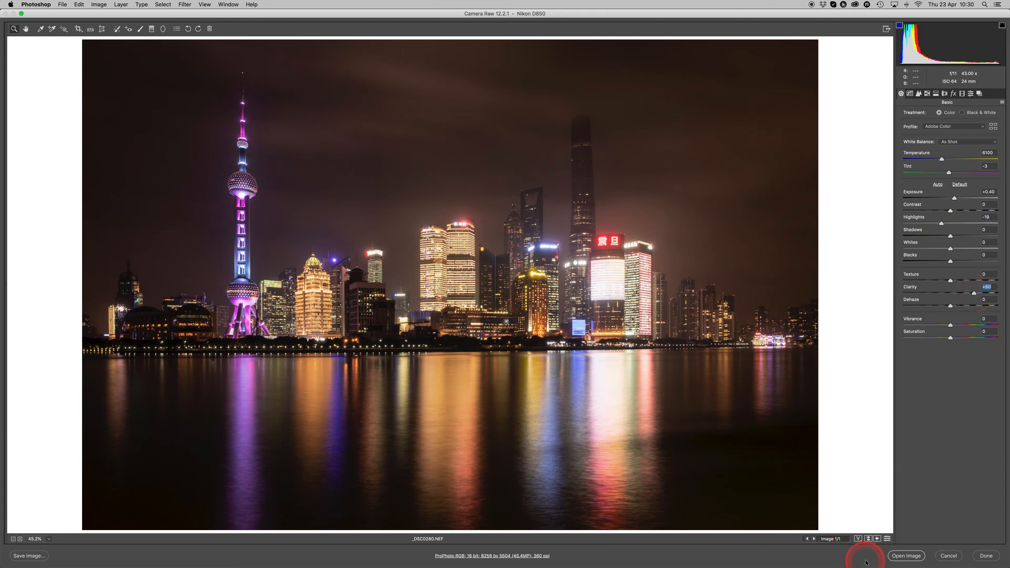
Compare the skyline photo before and after the Exposure, Highlights and Clarity adjustments, ending on the adjusted version.
{"action": "left_click", "coordinate": [869, 540]}
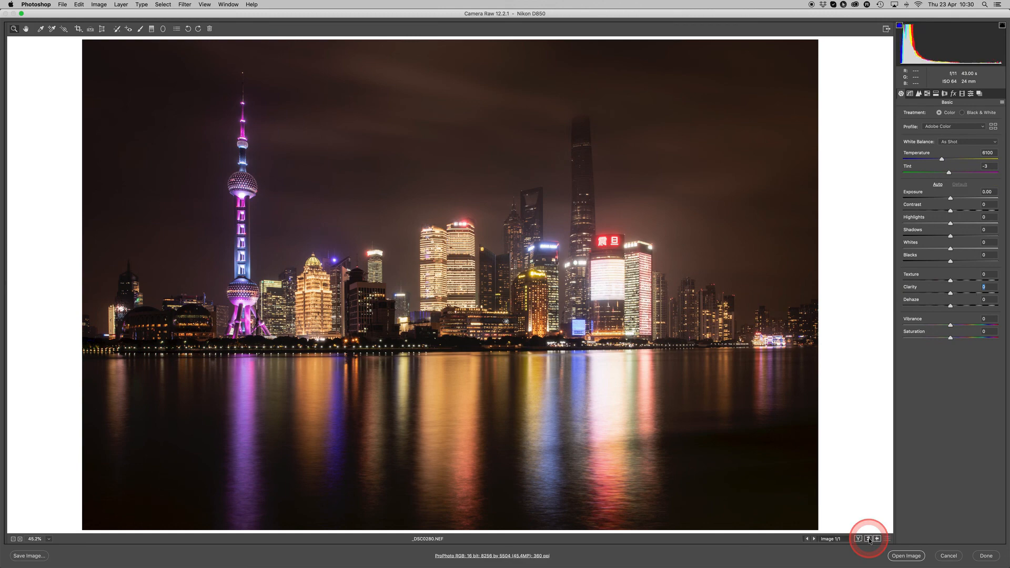
{"action": "left_click", "coordinate": [869, 540]}
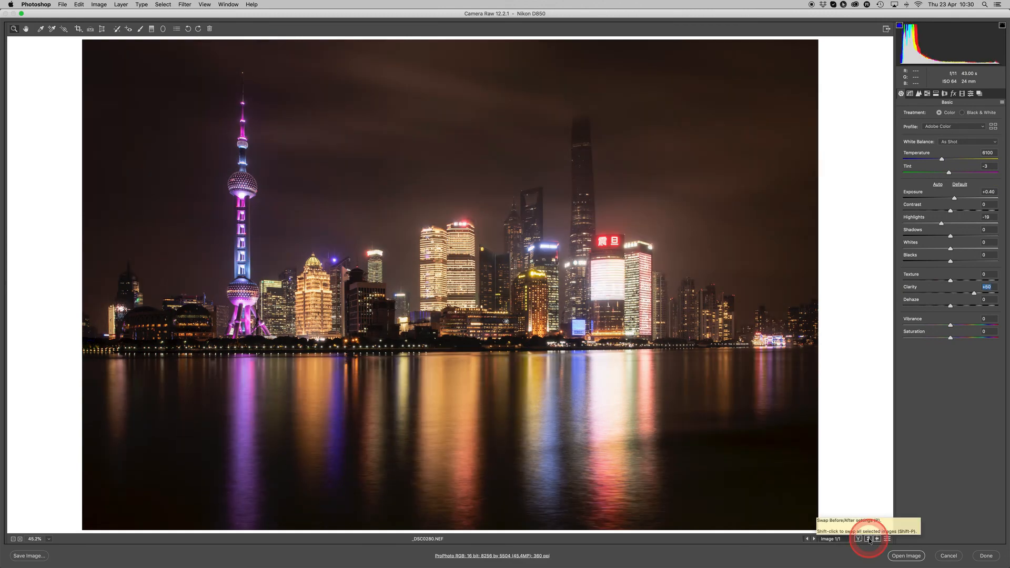
{"action": "left_click", "coordinate": [869, 540]}
{"action": "left_click", "coordinate": [868, 540]}
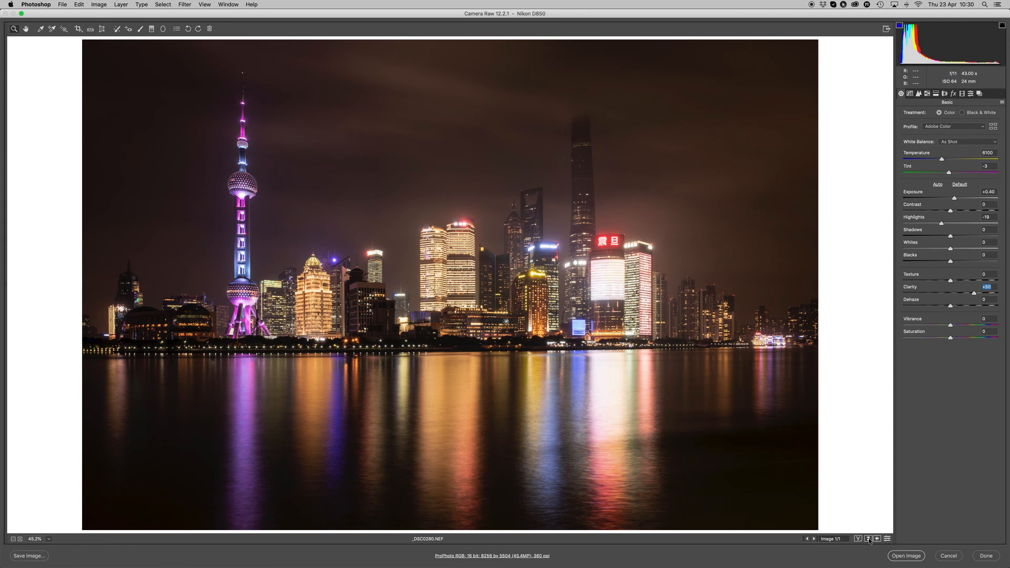
{"action": "left_click", "coordinate": [830, 331]}
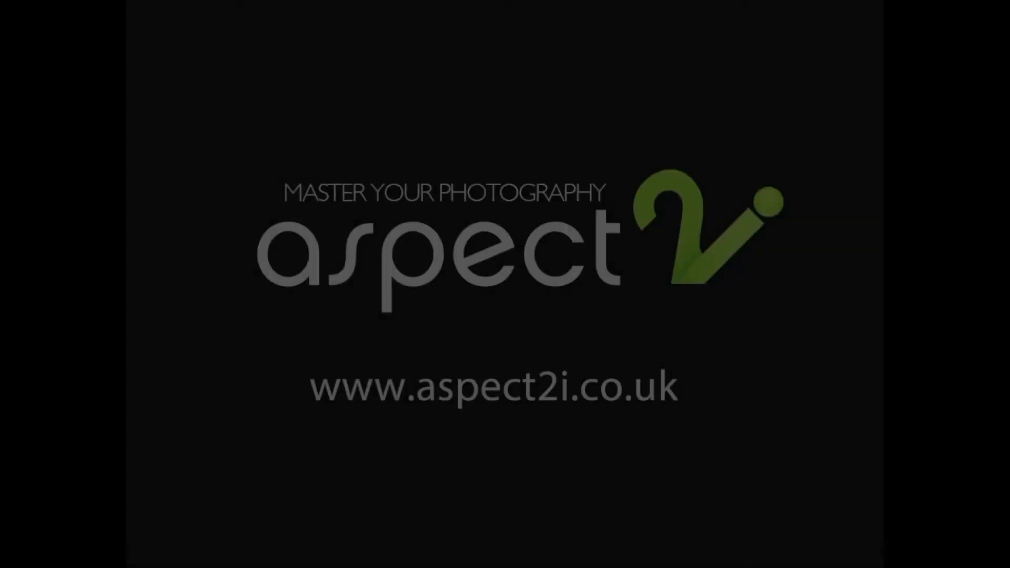